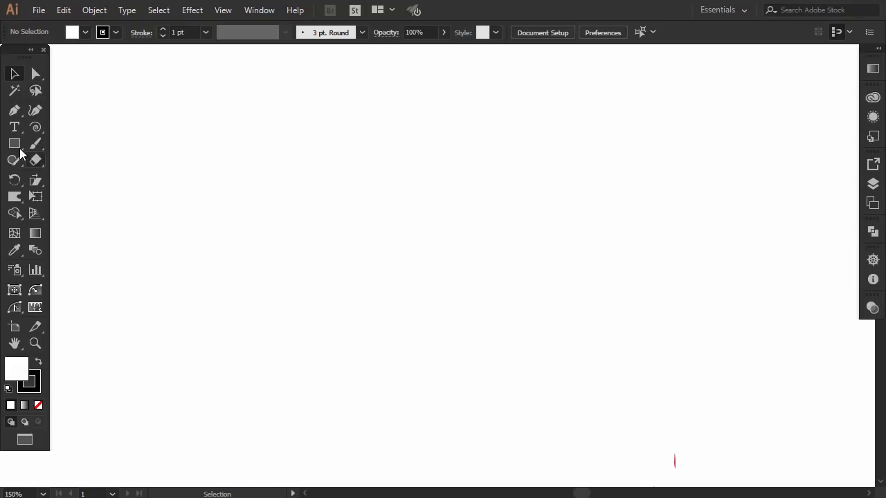
- Create a triangle with the Polygon tool, setting its sides to 3 and keeping the radius at 148.9564 px
click(14, 143)
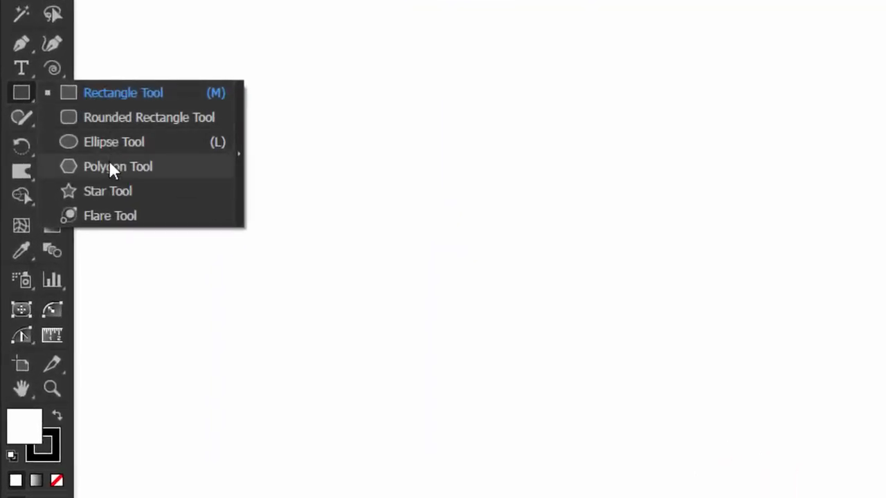
click(109, 166)
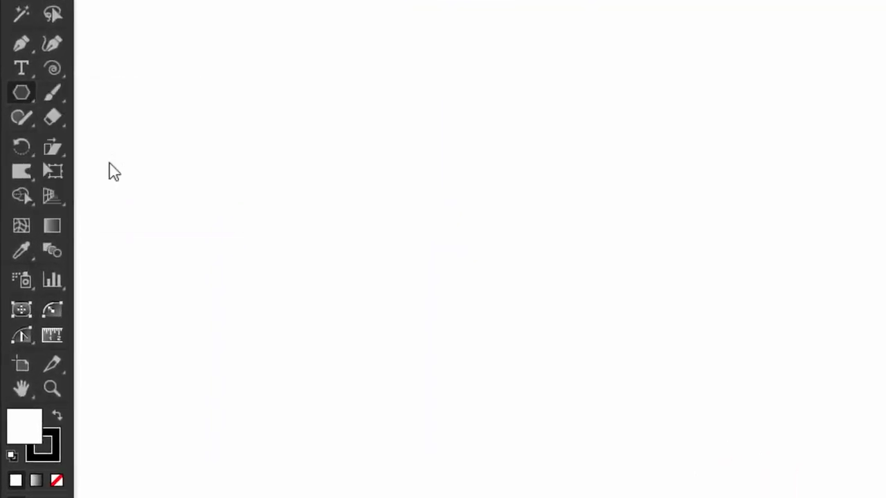
click(620, 301)
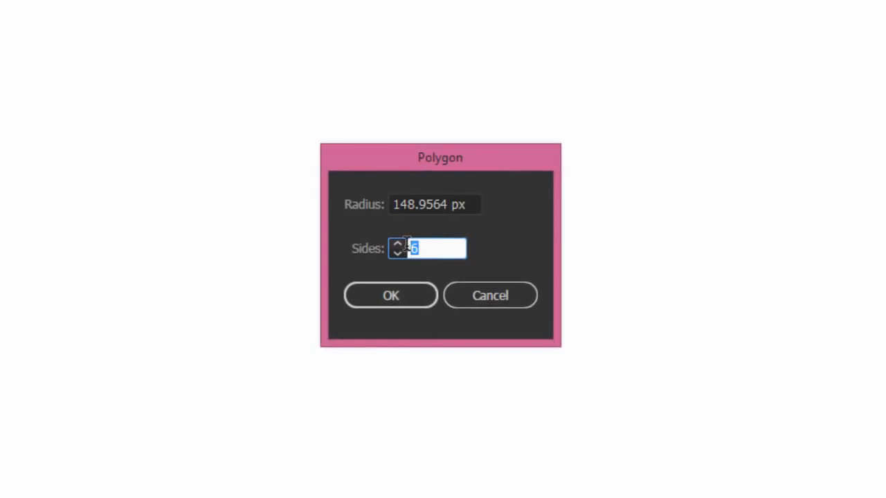
click(407, 244)
text(3)
click(399, 295)
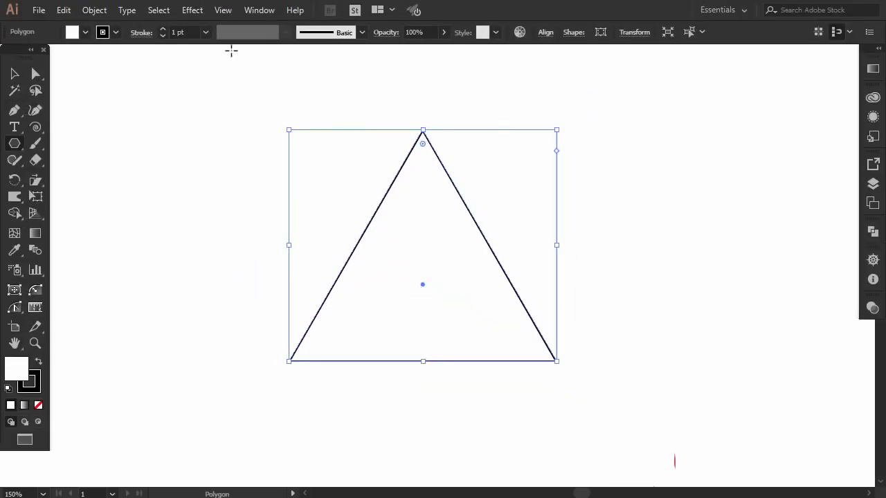
- Give the triangle a 3 pt stroke and align the stroke to the centre of its path
click(206, 33)
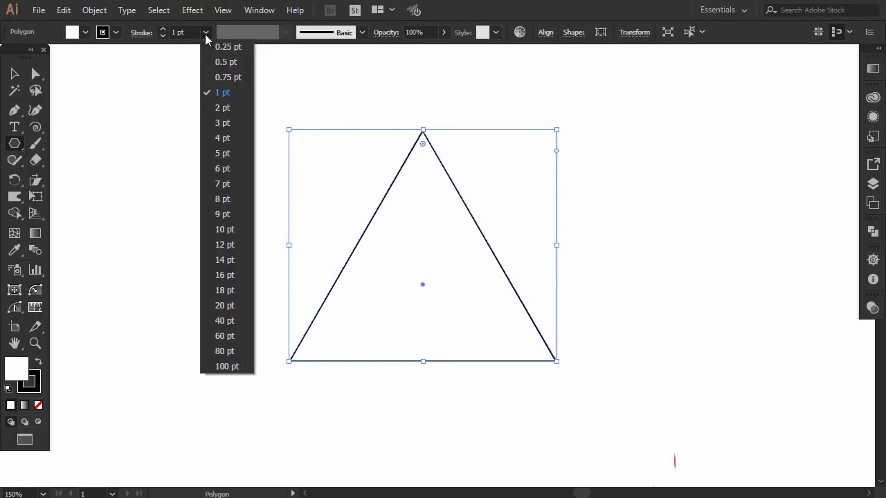
click(225, 121)
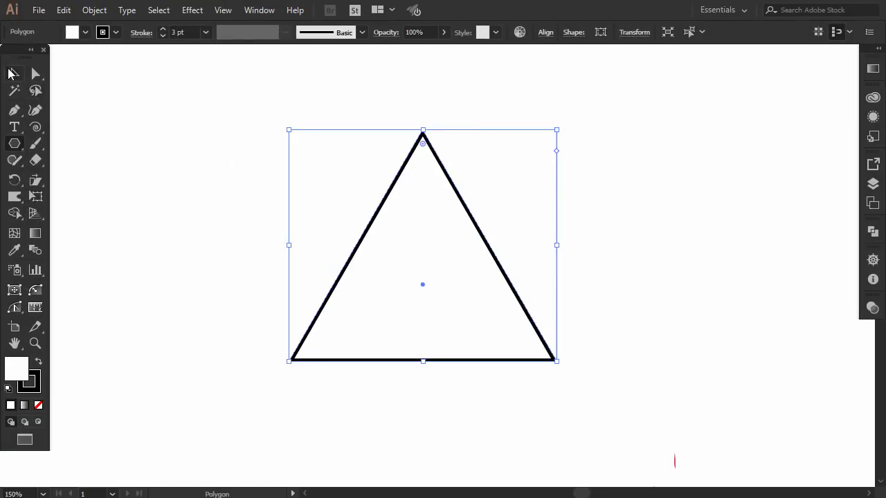
click(14, 73)
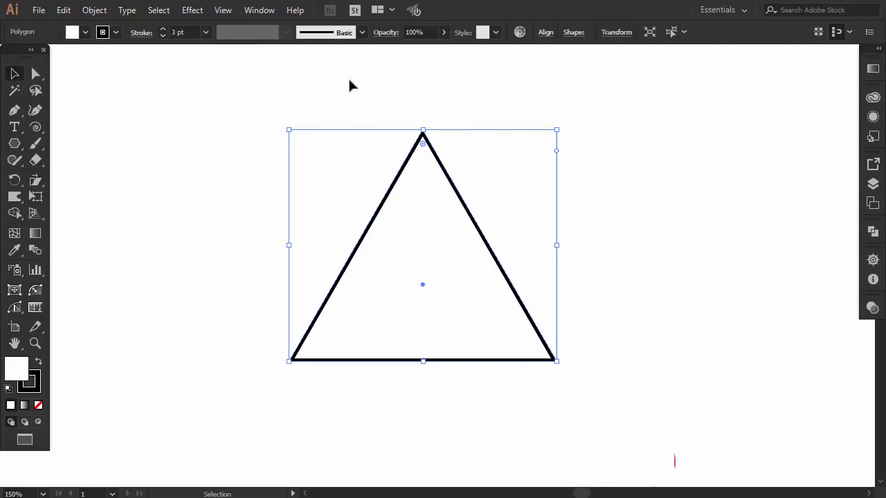
click(141, 33)
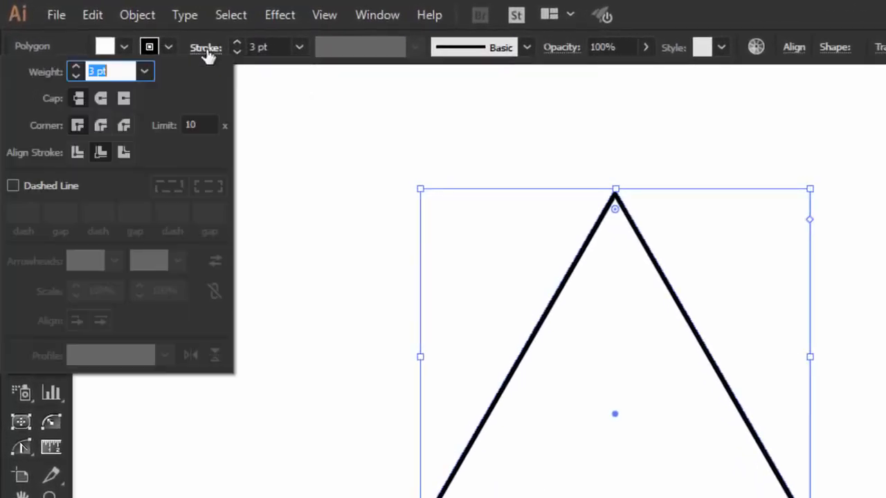
click(77, 153)
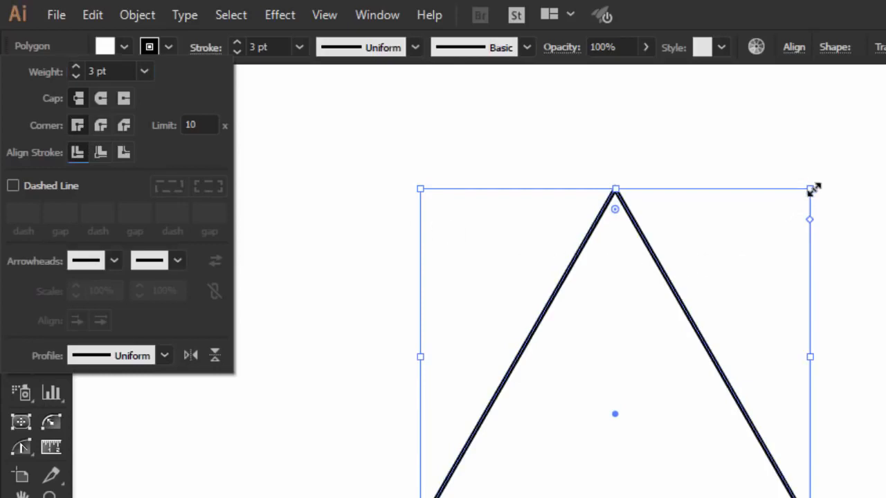
click(851, 184)
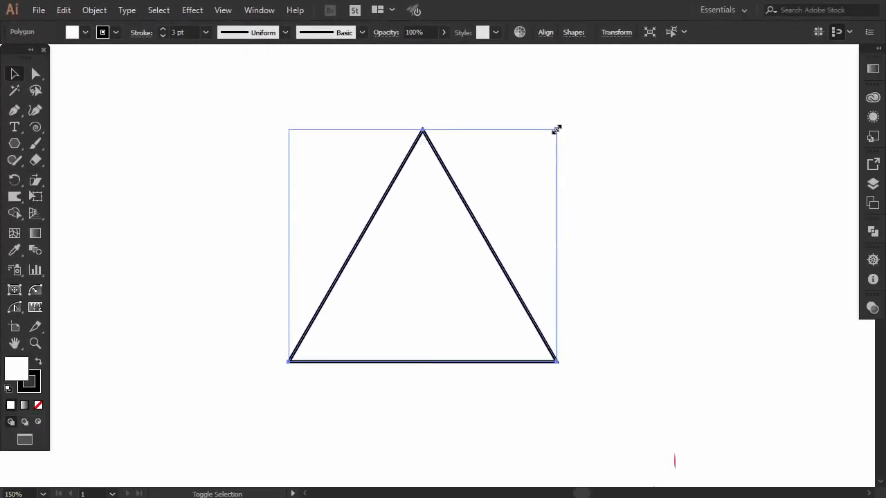
- Shrink the triangle and add a larger copy overlapping its right side, with both bases aligned to form two mountains
drag(557, 129, 498, 210)
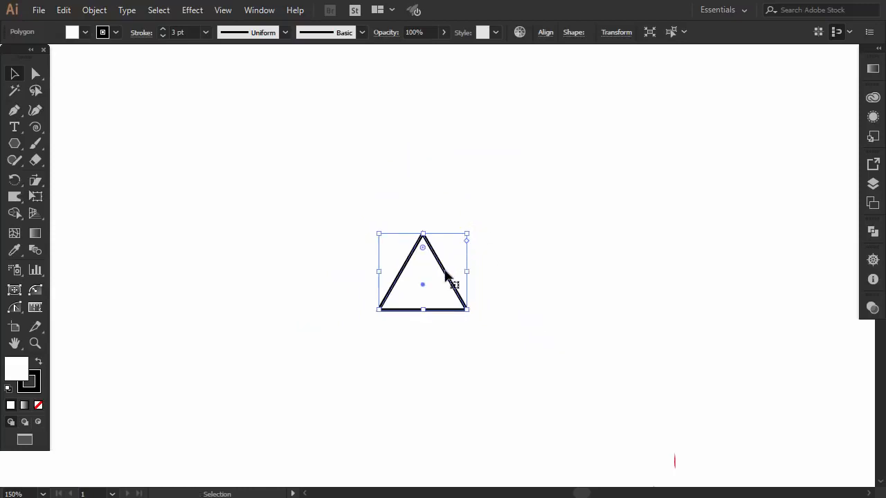
drag(445, 270, 496, 239)
drag(514, 189, 557, 130)
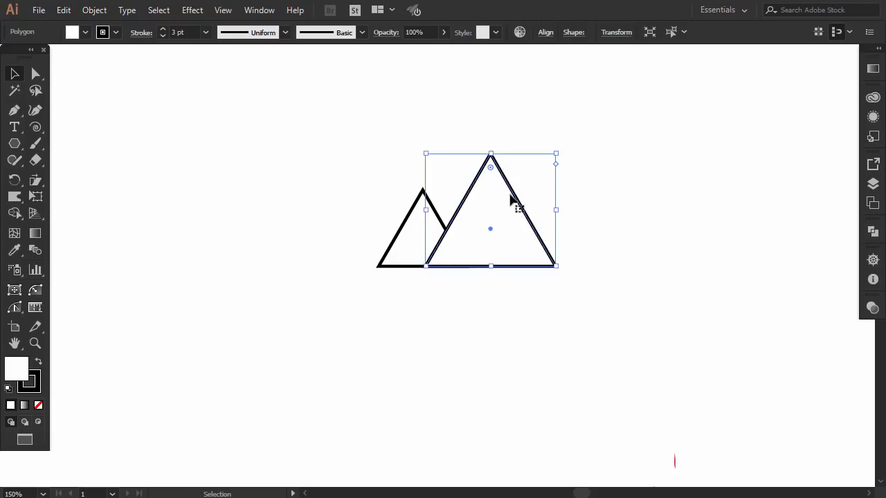
click(520, 172)
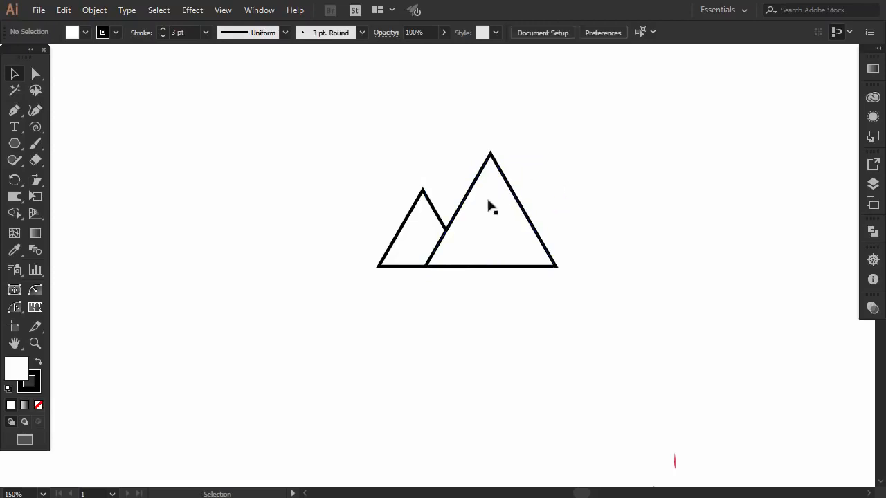
- Draw an open zigzag line with the Pen tool from the smaller mountain's peak down to its base
click(14, 111)
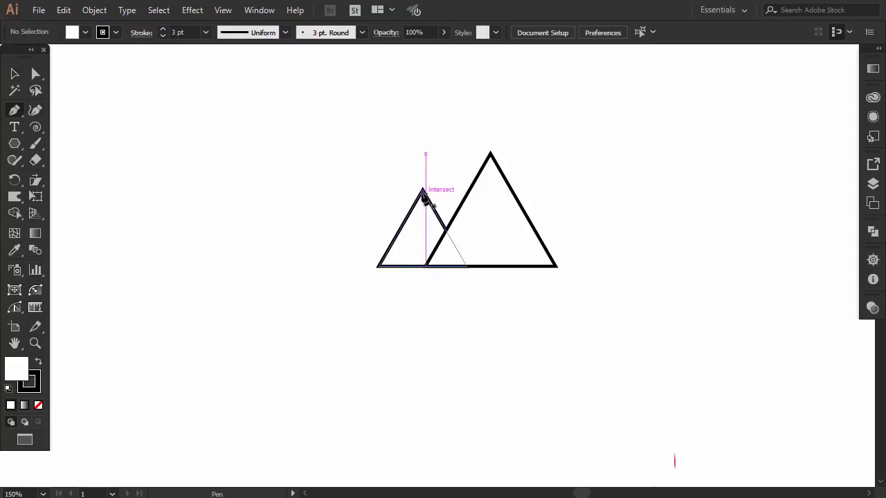
click(423, 191)
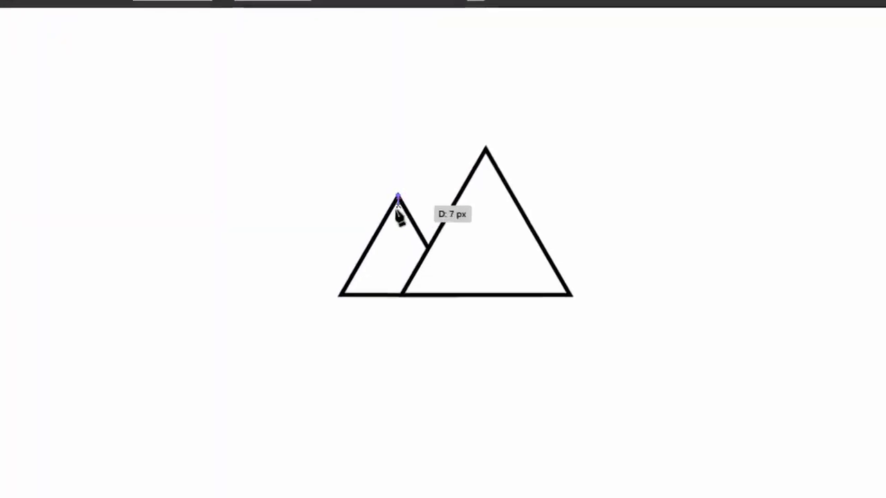
mouse_move(400, 217)
mouse_down()
mouse_move(387, 253)
mouse_move(400, 275)
mouse_move(397, 269)
mouse_move(366, 303)
mouse_up()
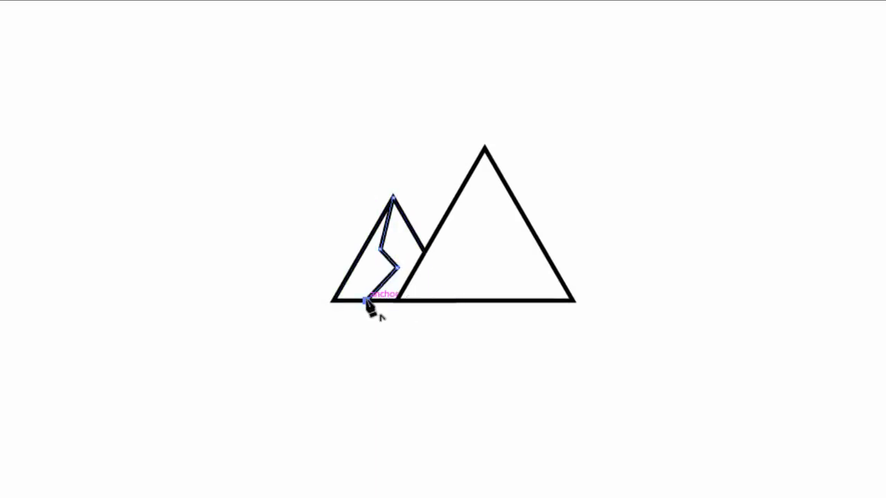
ctrl+click(18, 95)
- Draw an open zigzag line from the larger mountain's peak through three bends down to its base
click(484, 147)
click(472, 213)
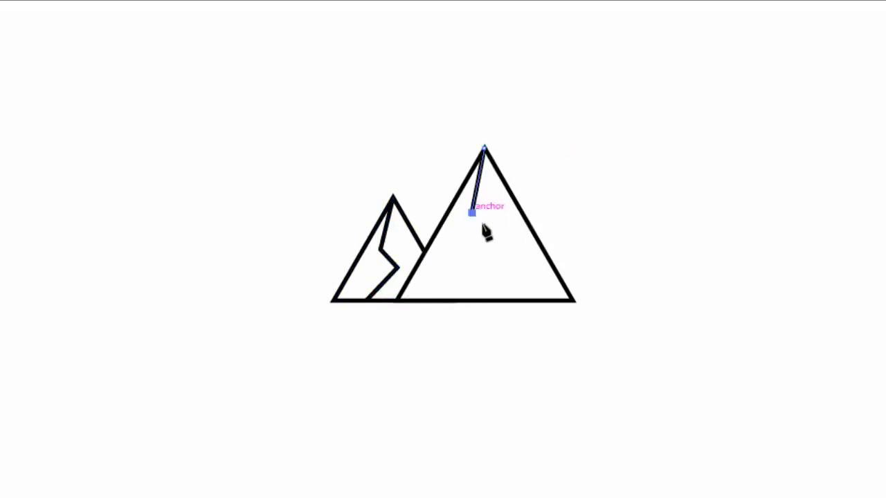
click(497, 249)
click(466, 276)
click(492, 300)
ctrl+click(2, 115)
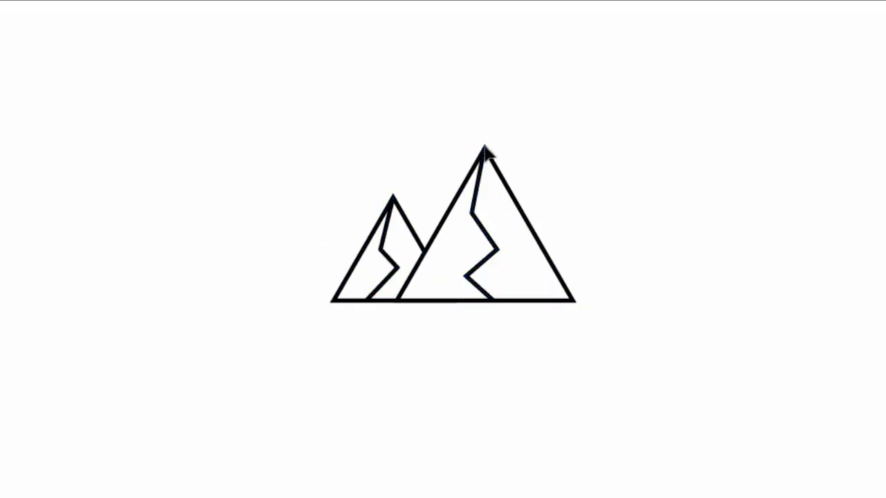
- Select both mountains with their zigzag lines and move them together slightly down and to the left on the canvas
drag(420, 275, 332, 346)
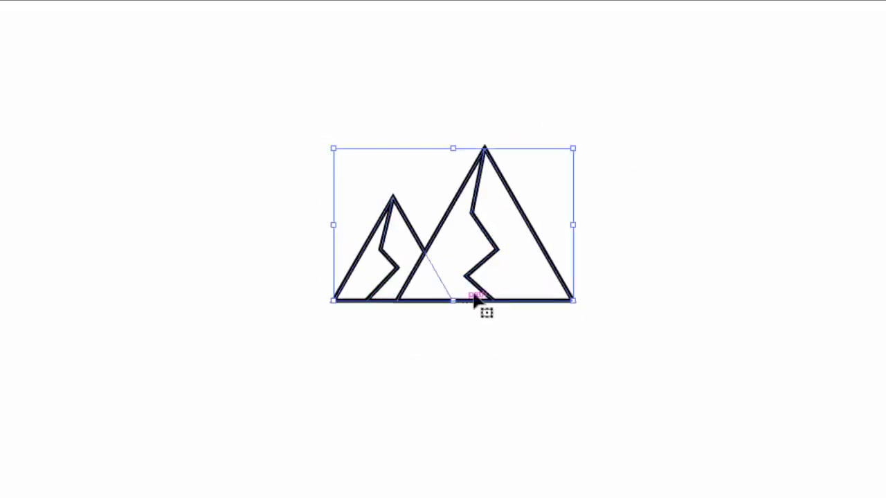
drag(480, 294, 409, 329)
scroll(434, 335, up, 2)
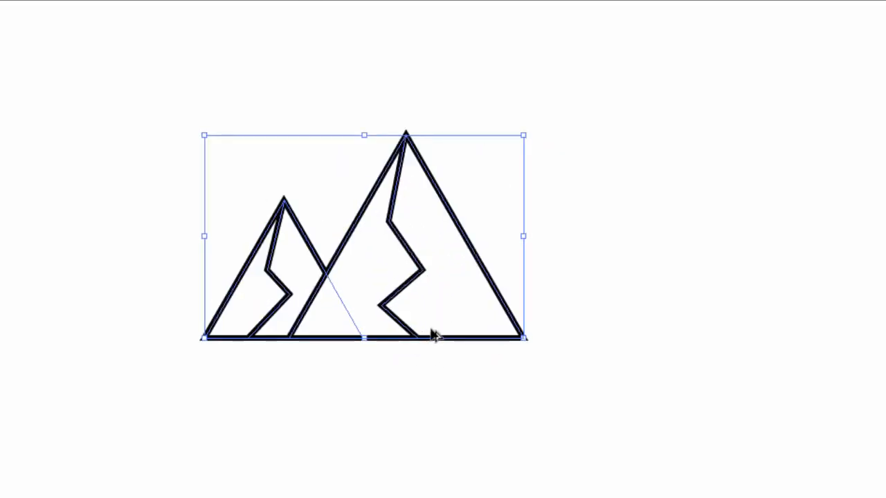
scroll(385, 254, up, 2)
key(a)
key(v)
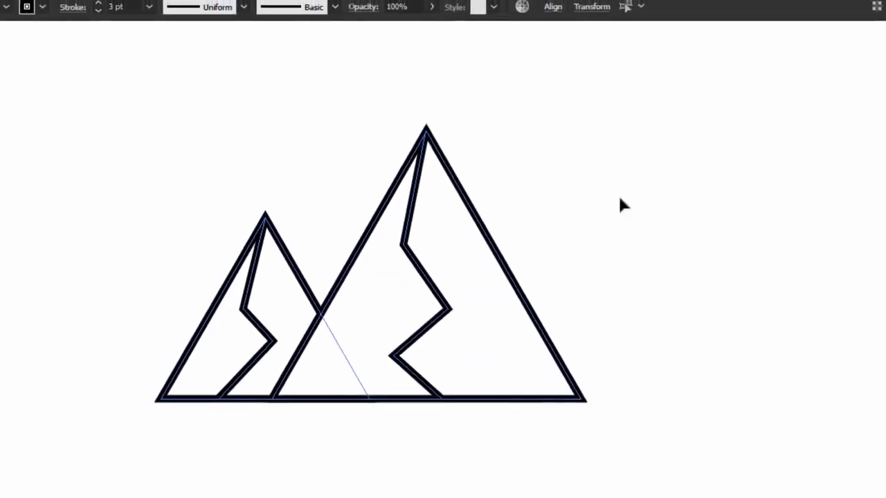
click(617, 192)
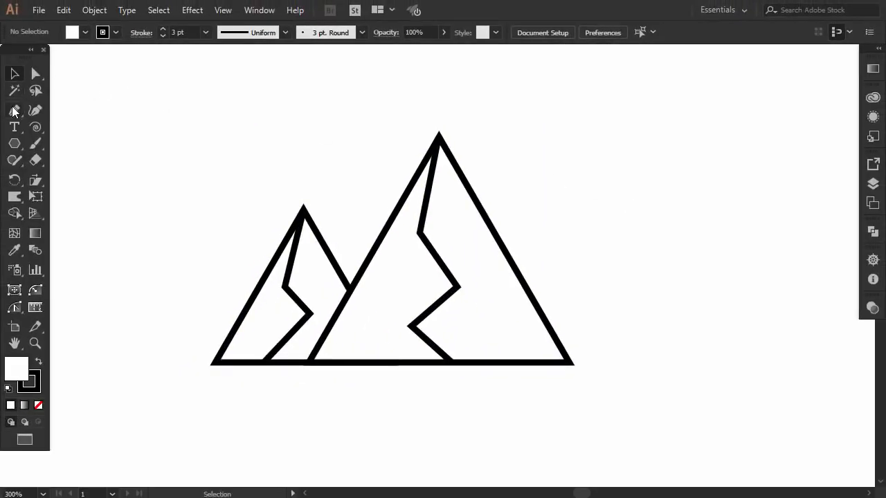
- Draw a short horizontal line just below the larger peak and duplicate it downward into ten evenly spaced hatch lines
click(13, 113)
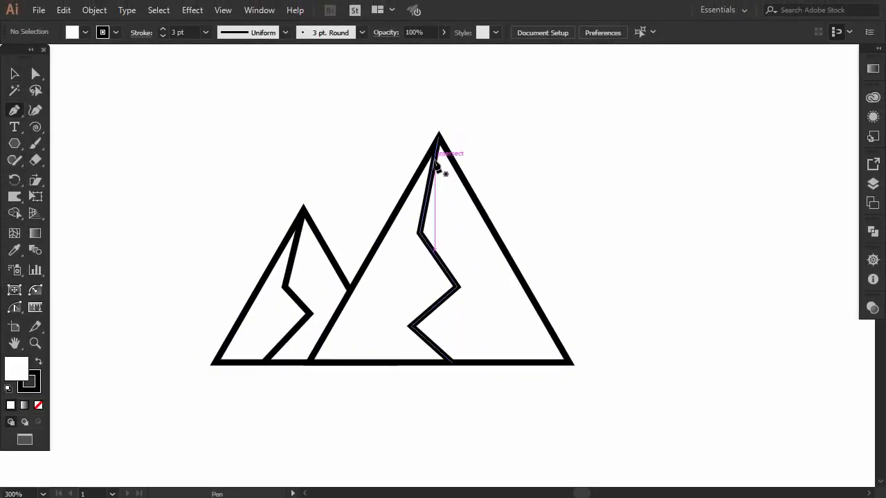
drag(436, 161, 480, 160)
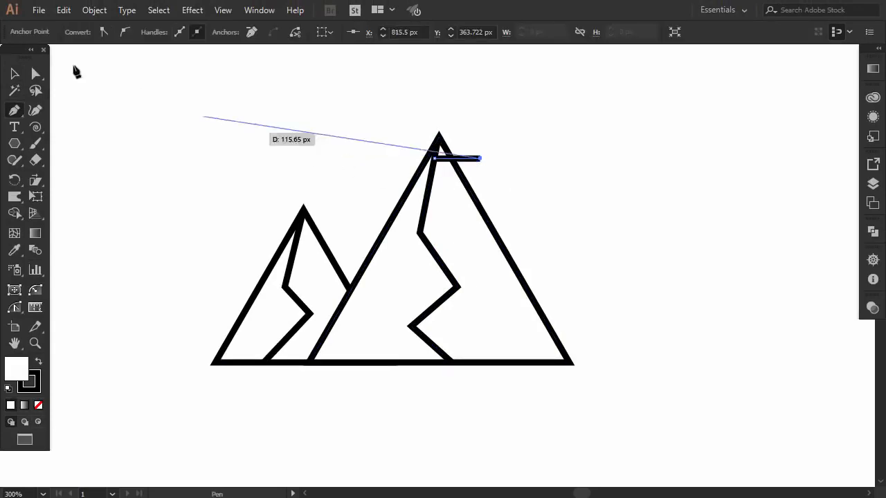
click(13, 73)
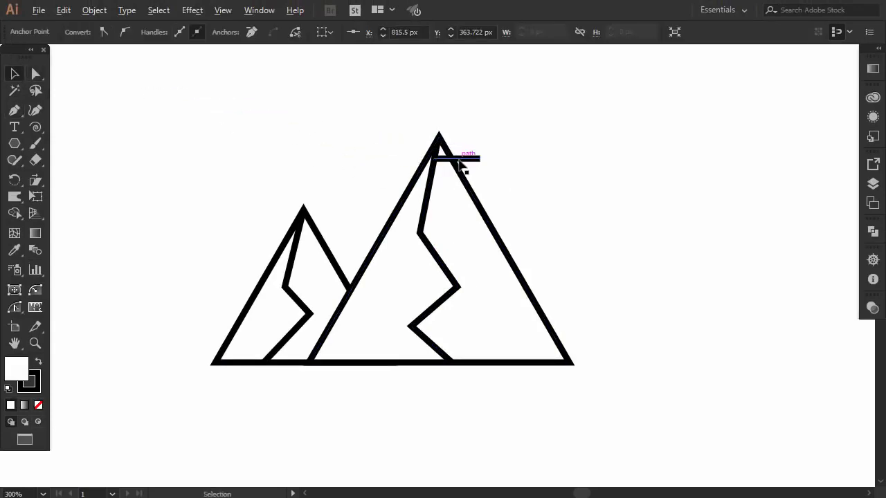
drag(459, 163, 459, 182)
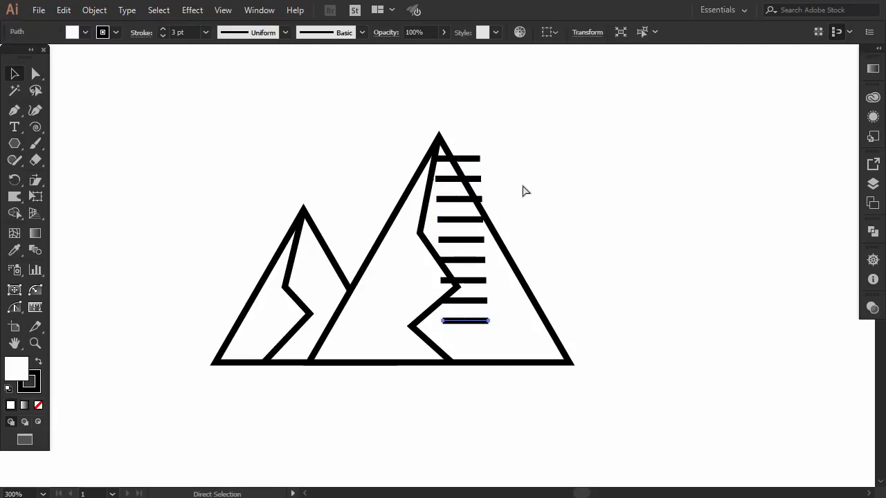
- Resize the top three hatch lines to span from the zigzag to the larger mountain's right edge
click(469, 159)
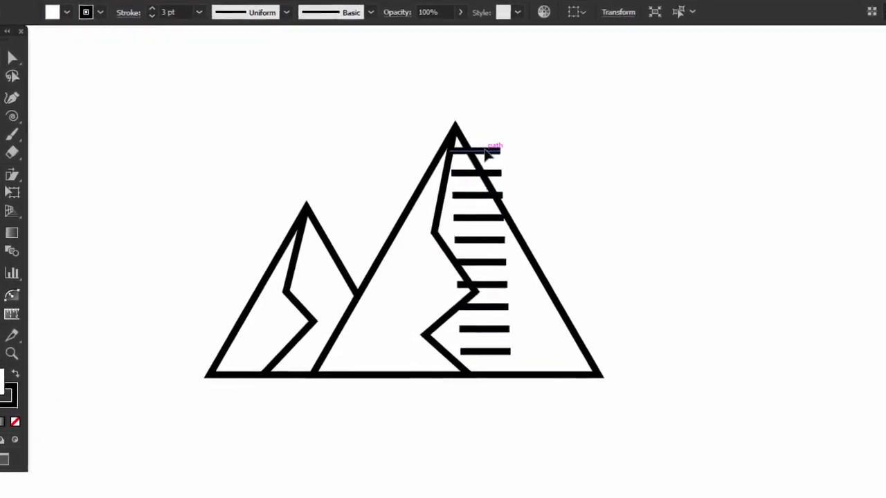
drag(515, 152, 467, 168)
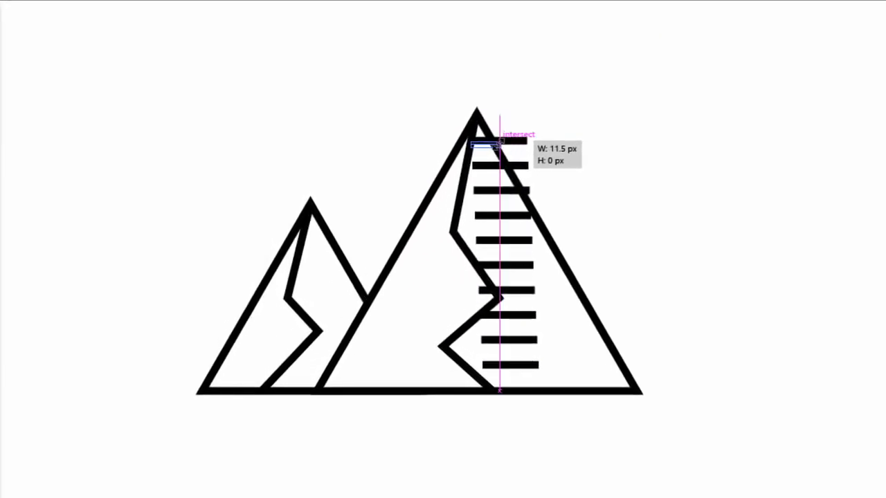
click(557, 151)
click(523, 165)
drag(528, 165, 466, 191)
click(525, 189)
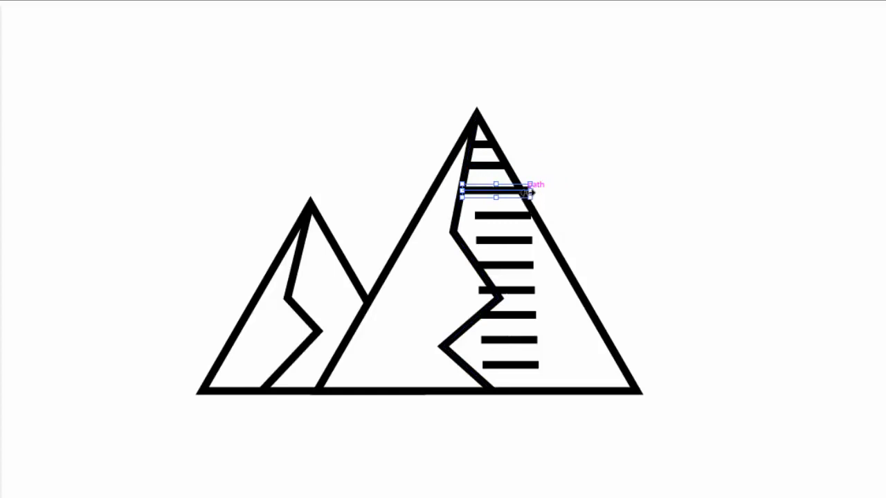
drag(530, 190, 524, 191)
- Stretch the fourth, fifth and sixth hatch lines to reach both the zigzag and the larger mountain's right edge
click(491, 216)
drag(476, 216, 456, 216)
drag(529, 216, 532, 216)
click(487, 241)
drag(475, 241, 455, 241)
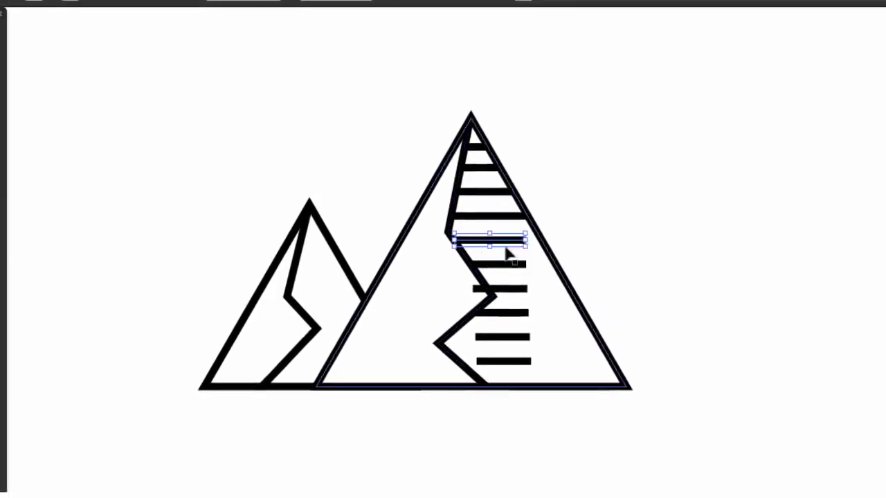
drag(529, 241, 551, 265)
click(516, 265)
- Fit the seventh and eighth hatch lines between the zigzag's lower bend and the larger mountain's right edge
click(512, 288)
drag(470, 288, 484, 288)
drag(523, 288, 566, 288)
click(514, 311)
drag(524, 311, 578, 312)
- Extend the two lowest hatch lines to the zigzag and the larger mountain's right edge, leaving nothing selected
click(495, 333)
drag(464, 331, 433, 331)
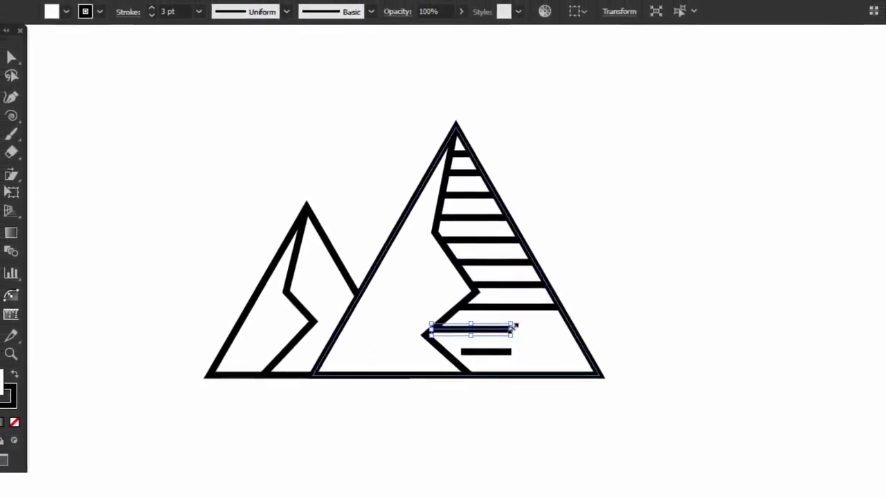
drag(515, 330, 581, 331)
click(490, 354)
drag(515, 354, 579, 351)
drag(458, 350, 444, 350)
click(394, 344)
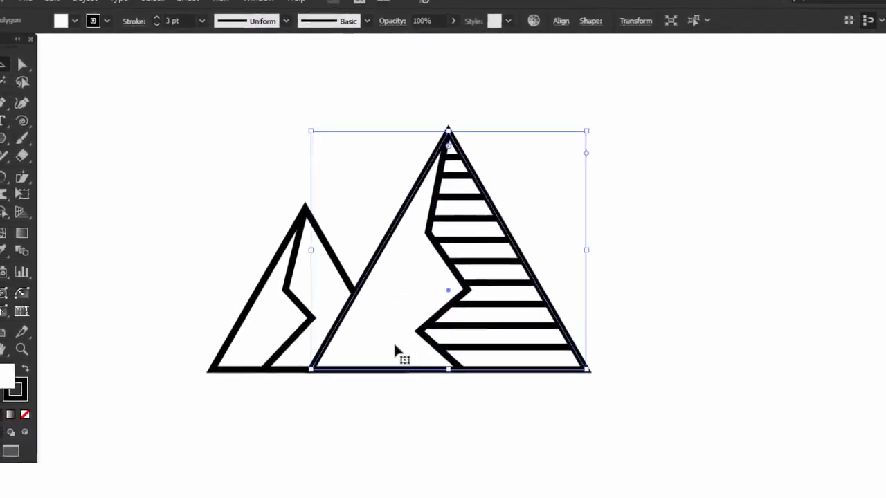
click(561, 217)
- Add seven evenly spaced short horizontal lines to the smaller mountain and fit the top three between its zigzag and right edge
drag(299, 233, 322, 234)
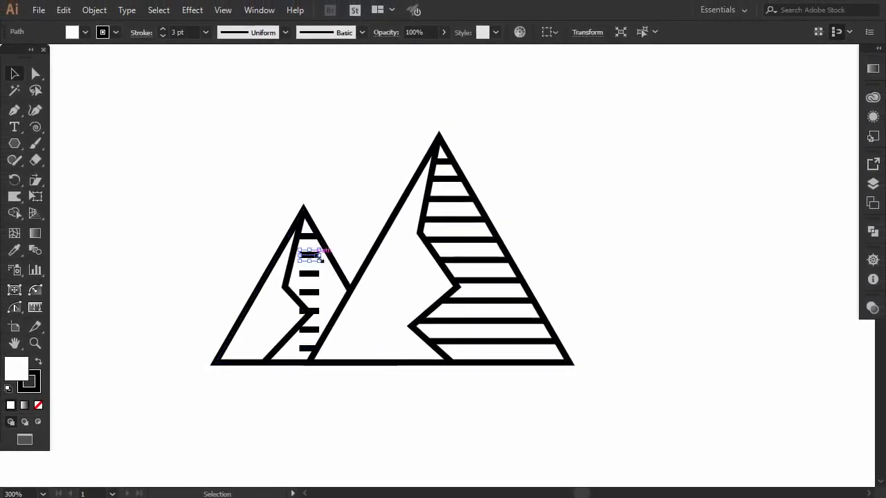
drag(320, 256, 349, 293)
click(312, 275)
click(320, 274)
- Fit the smaller mountain's four lower hatch lines between its zigzag and the outlines to the right
click(311, 292)
drag(300, 293, 293, 330)
click(310, 311)
click(312, 330)
drag(319, 330, 278, 348)
click(309, 348)
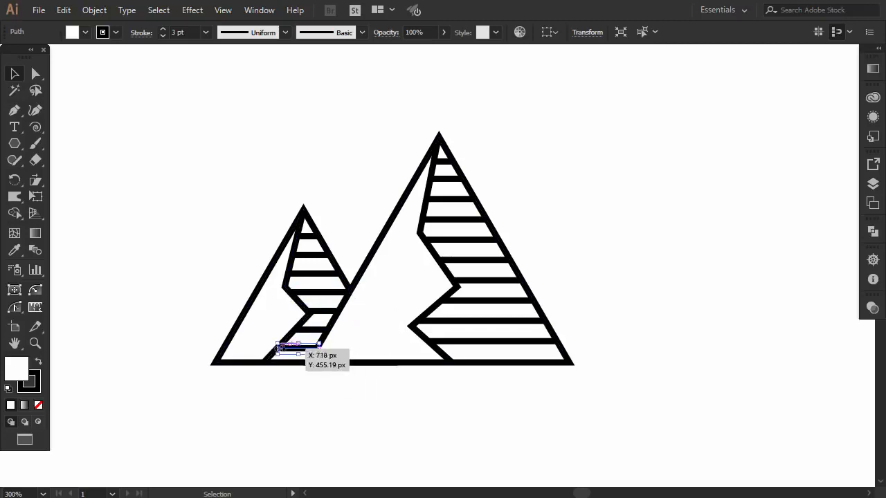
drag(622, 143, 183, 409)
key(ctrl+minus)
scroll(223, 318, down, 1)
click(223, 318)
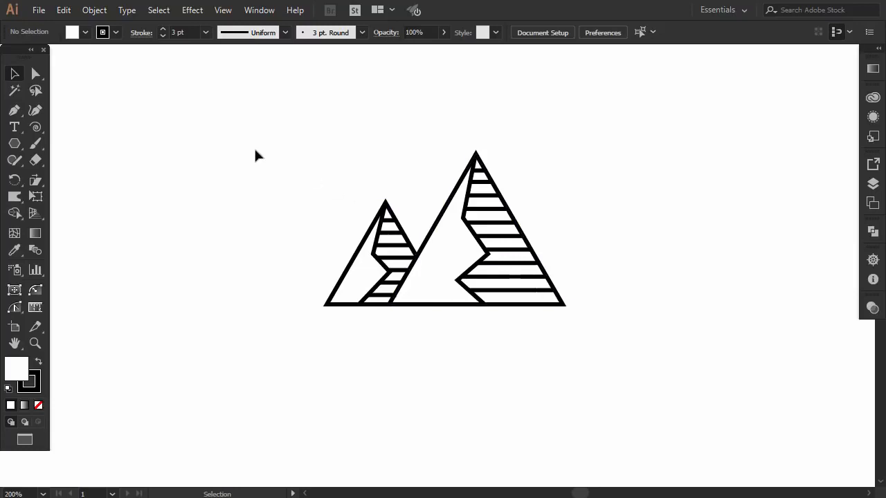
- Turn on the bounding box for the selected mountain artwork, leaving nothing selected
drag(277, 156, 569, 331)
key(ctrl+shift+b)
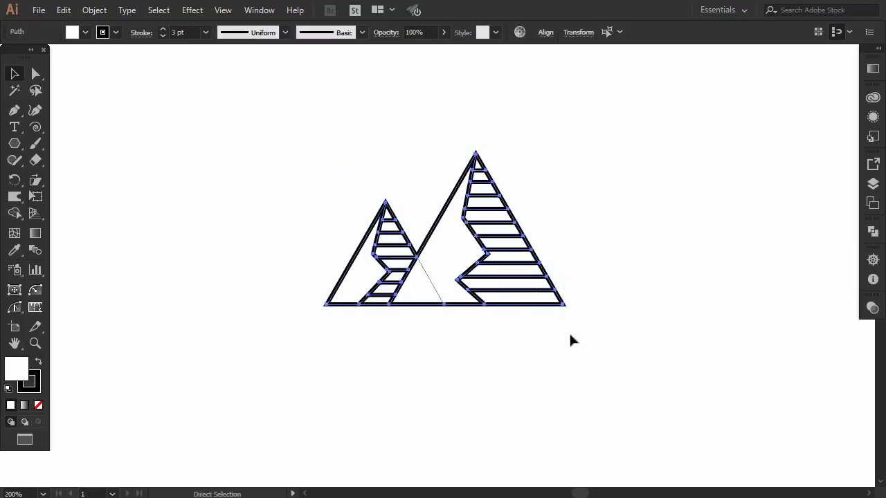
click(477, 330)
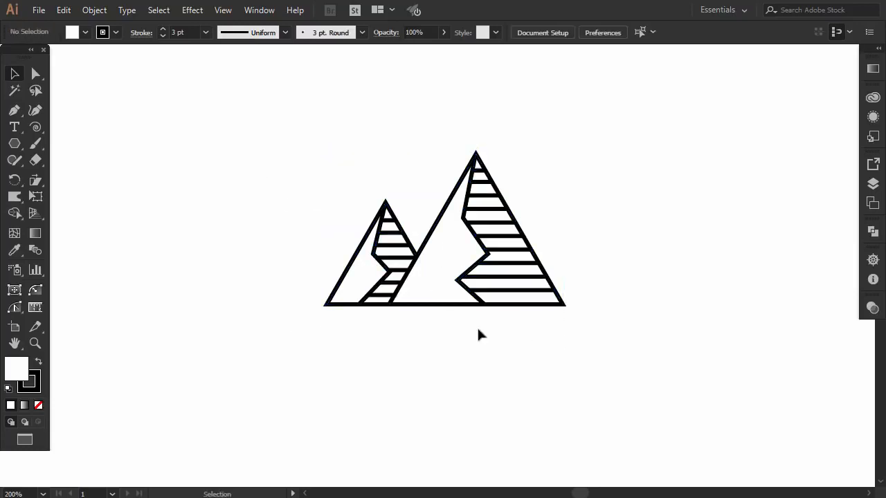
- Draw a horizontal ground line about 240 px long along the mountains' base, extending past both outer corners
click(14, 110)
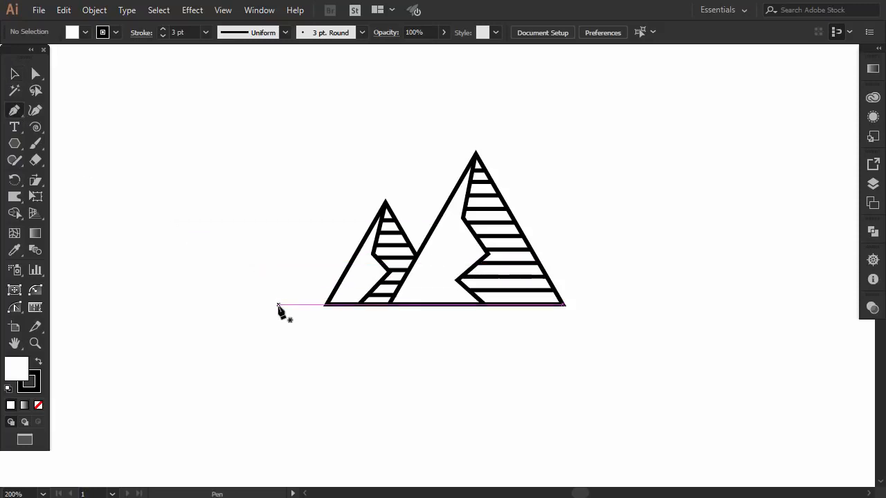
click(275, 305)
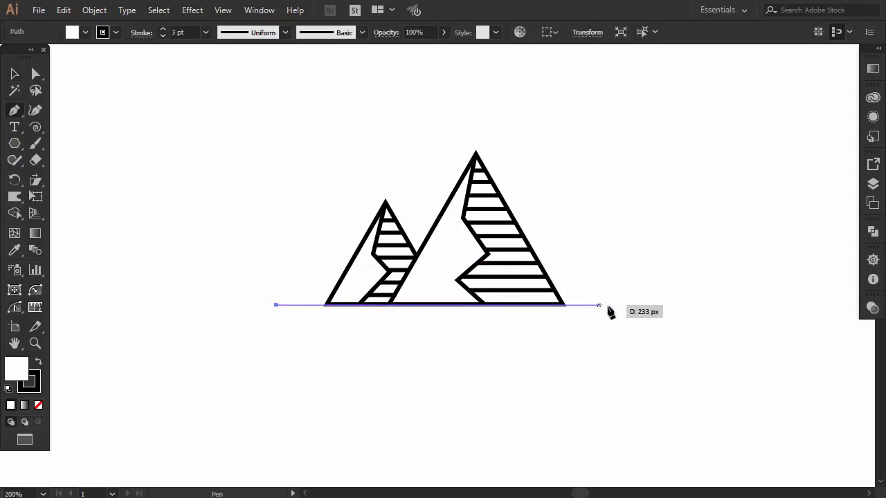
click(608, 305)
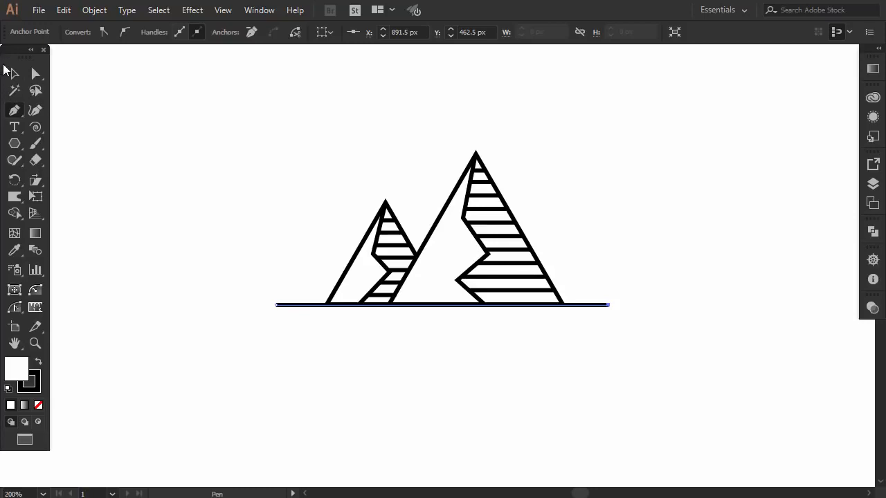
- Centre the mountains and the ground line horizontally on each other, aligning to the selection, and clear the selection
click(14, 73)
drag(279, 160, 451, 340)
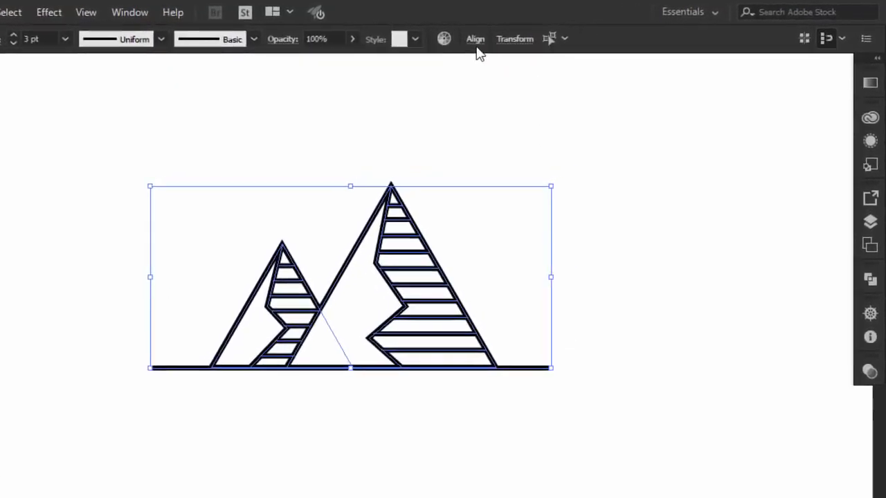
click(475, 39)
click(462, 175)
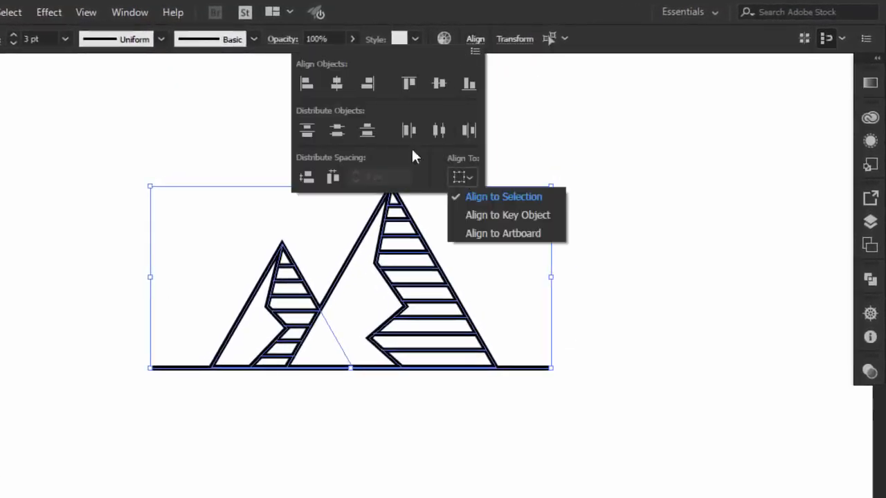
click(337, 81)
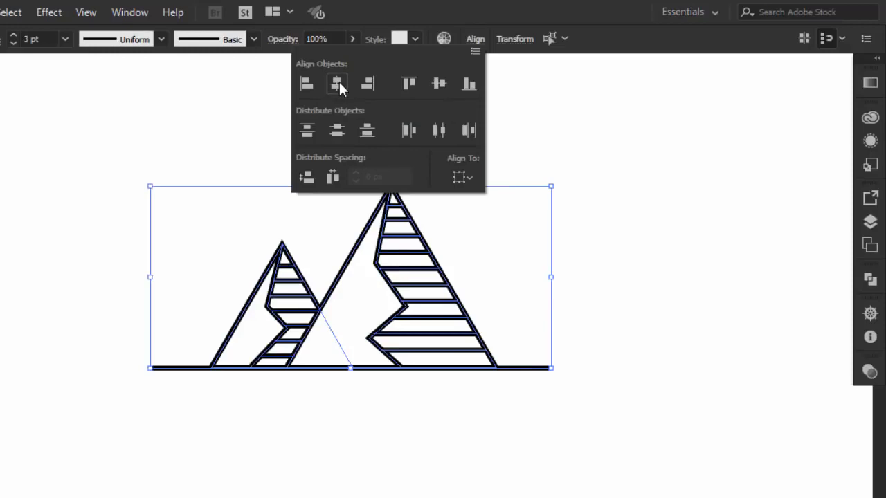
click(657, 154)
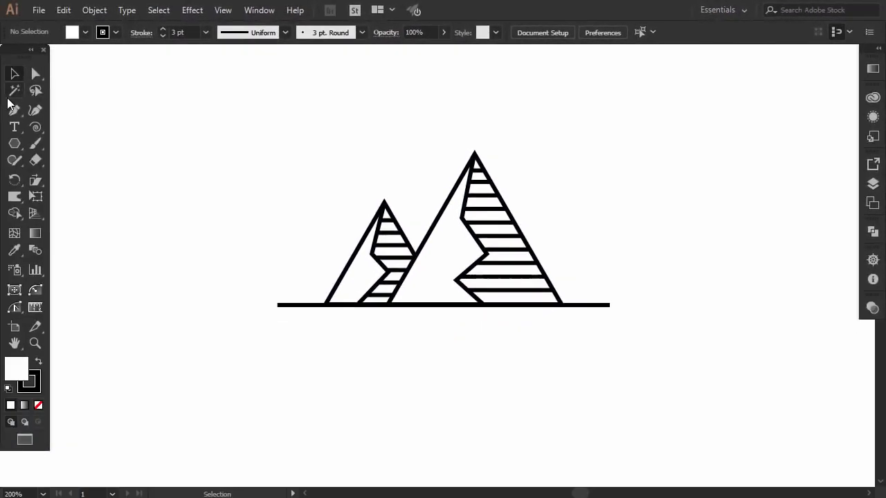
- Draw a vertical tree trunk about 55 px tall, rising from the ground line left of the smaller mountain
click(11, 112)
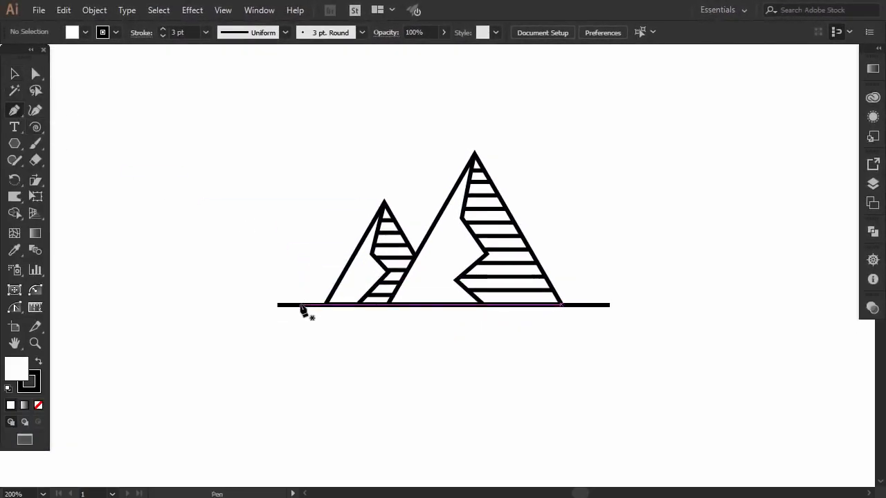
click(299, 305)
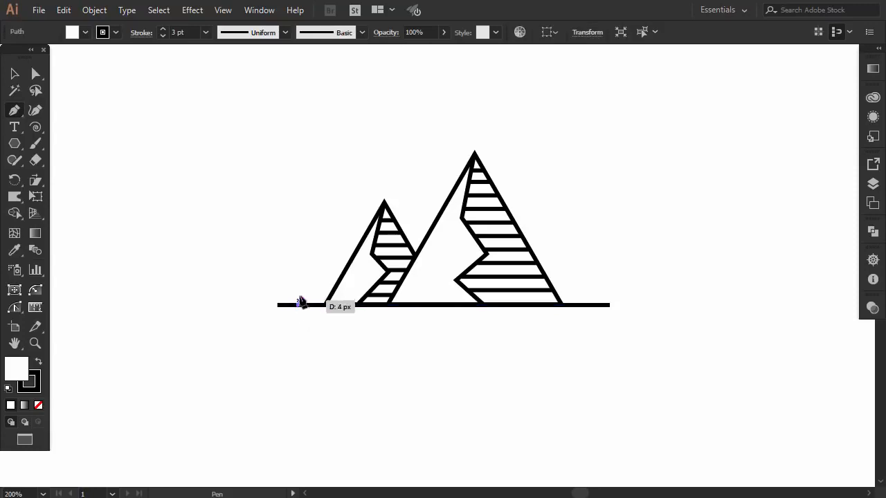
click(298, 229)
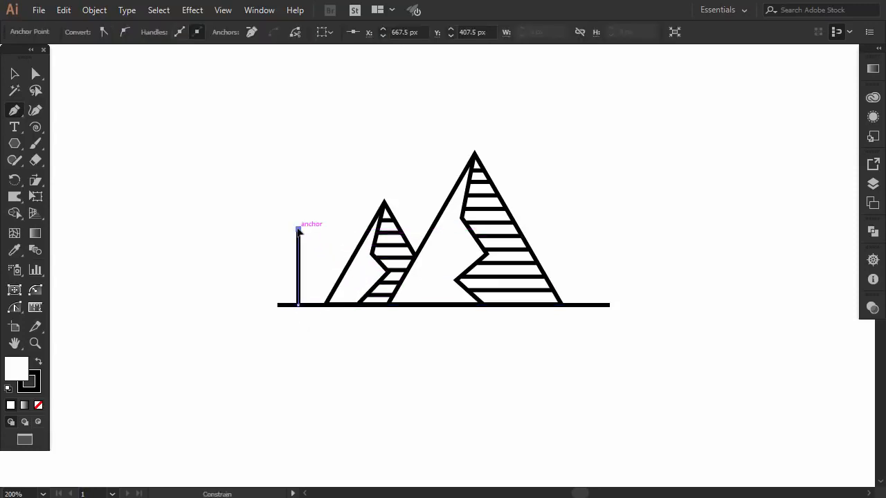
click(15, 73)
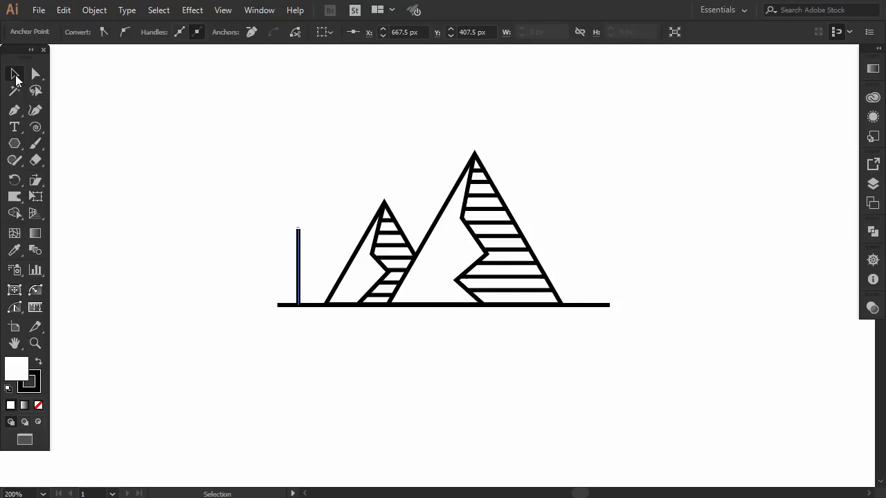
click(172, 147)
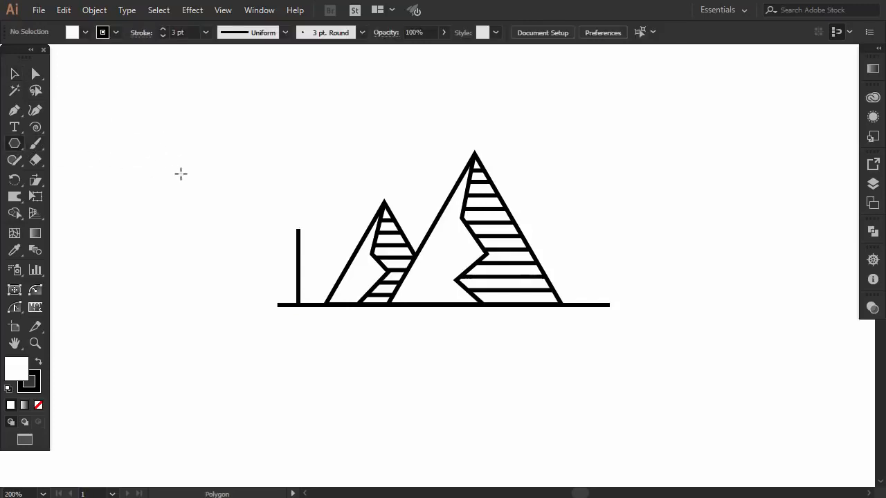
- Create a triangle with the Polygon tool and shrink it onto the trunk as the tree's lowest tier
click(180, 174)
click(396, 289)
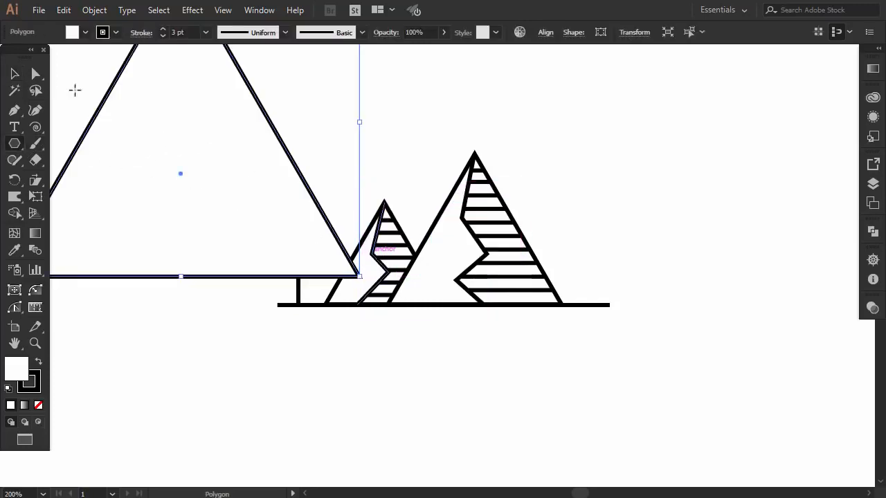
click(14, 73)
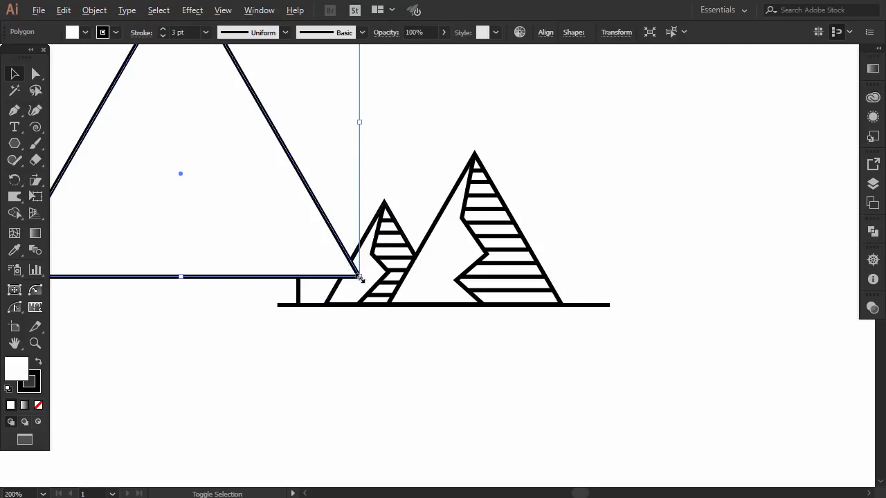
drag(359, 274, 306, 269)
click(221, 142)
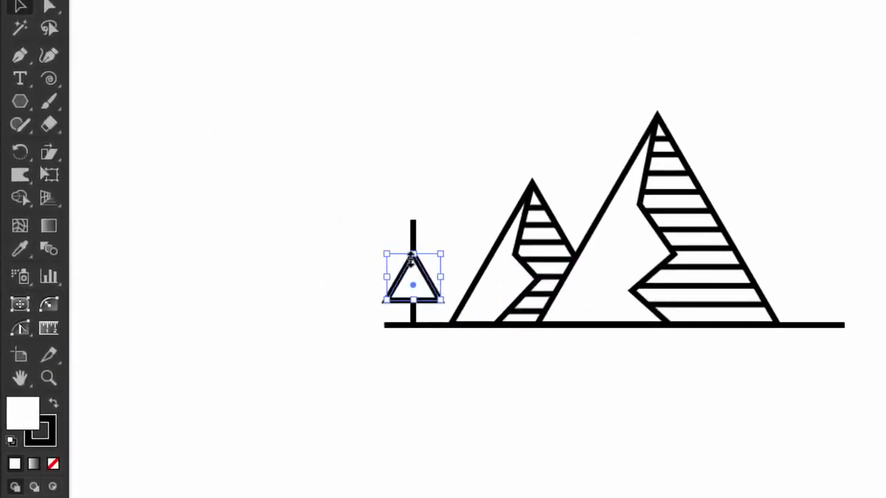
- Stack three progressively smaller copies of the triangle up the trunk as the tree's upper tiers
key(a)
key(v)
mouse_move(416, 288)
mouse_down()
mouse_move(417, 271)
mouse_move(424, 284)
mouse_move(425, 277)
mouse_up()
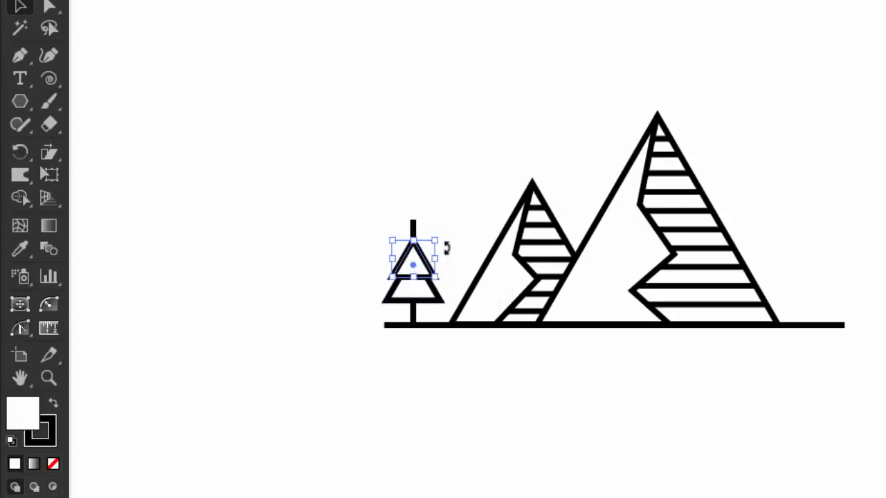
key(a)
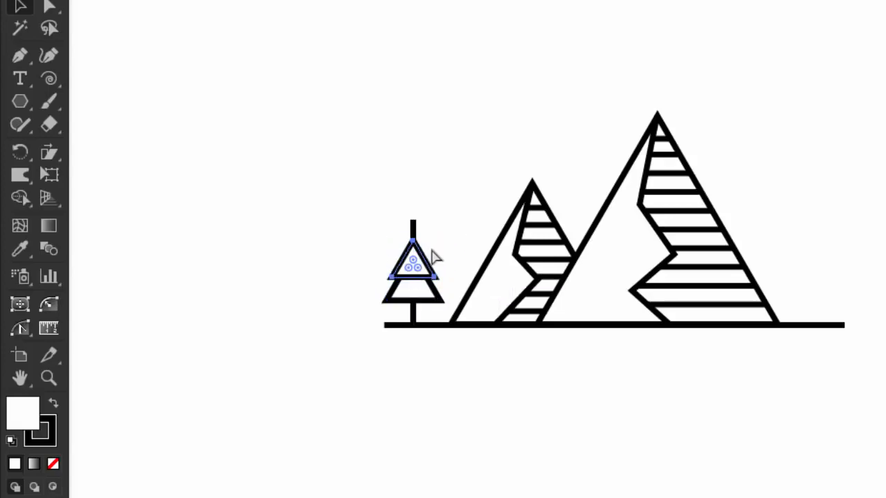
key(v)
drag(417, 257, 418, 234)
click(455, 211)
- Nudge the tree's top tier down to overlap the tier below, leaving nothing selected
key(Down)
key(Down)
key(Down)
key(Down)
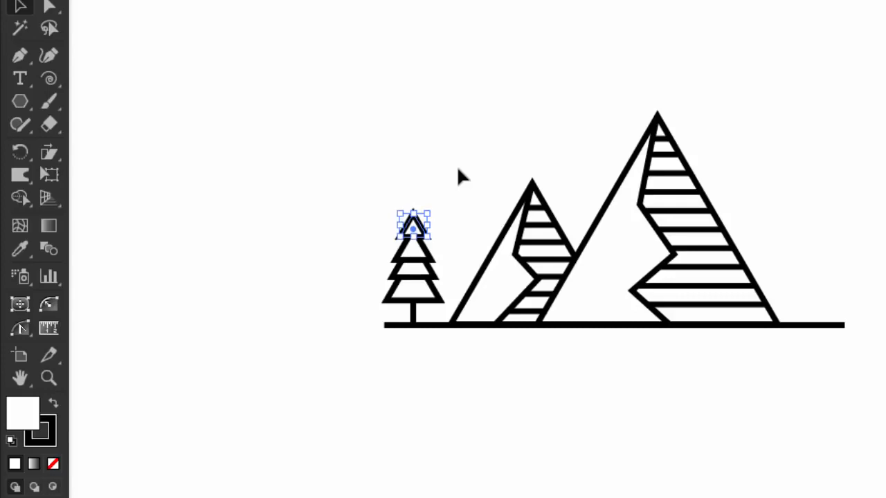
click(446, 173)
click(419, 233)
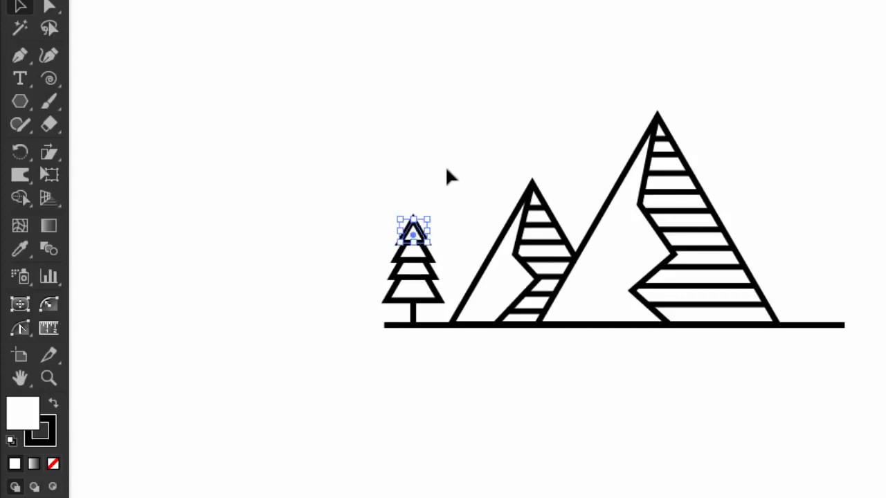
key(Down)
key(Down)
click(447, 165)
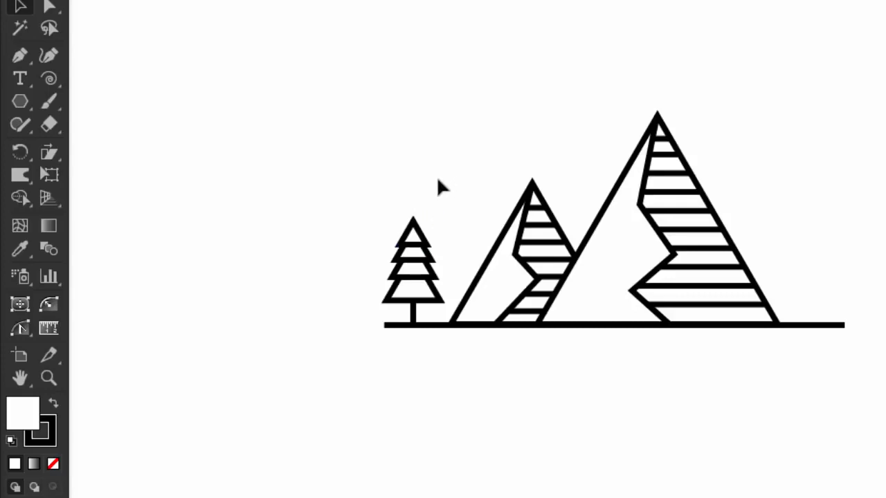
- Nudge the tree slightly right and place a copy on the ground line to the right of the larger mountain
drag(369, 207, 439, 308)
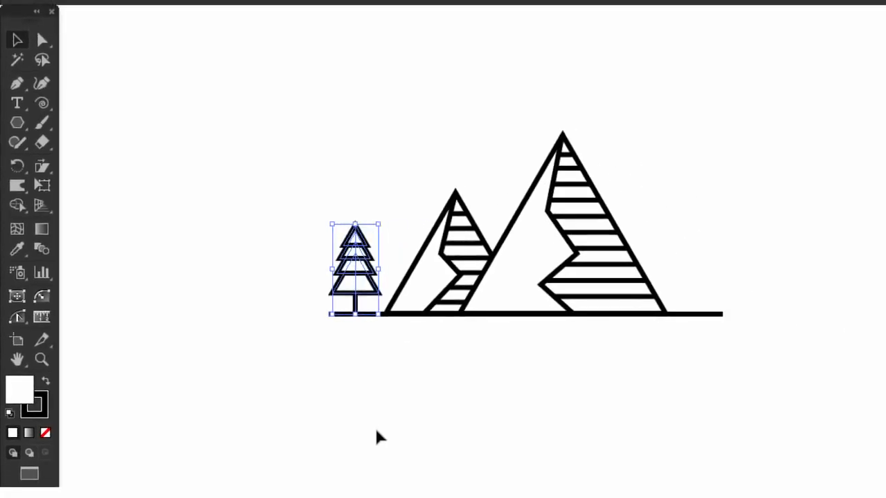
key(Right)
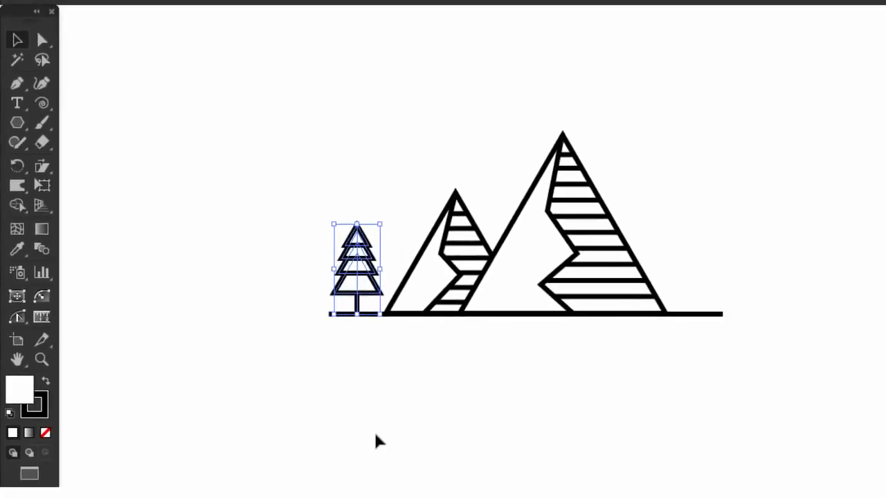
drag(369, 283, 708, 286)
click(691, 411)
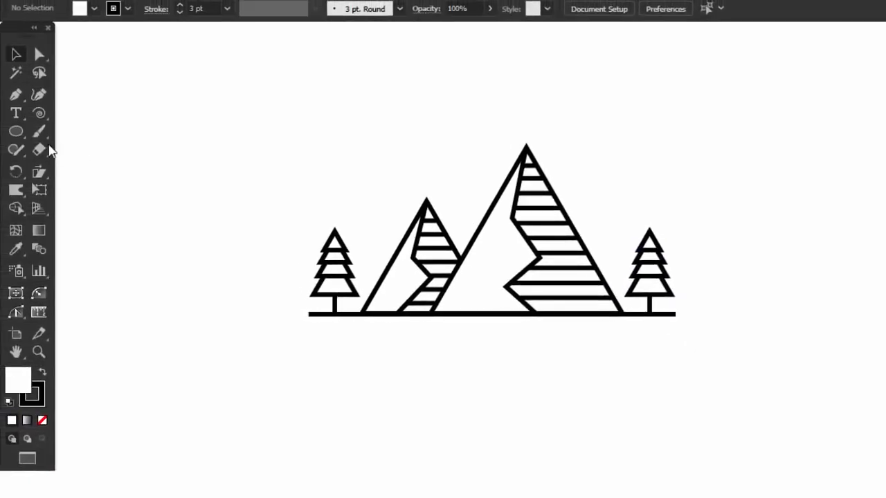
- Draw a small circle in the sky left of the left tree and move it down a little
click(16, 131)
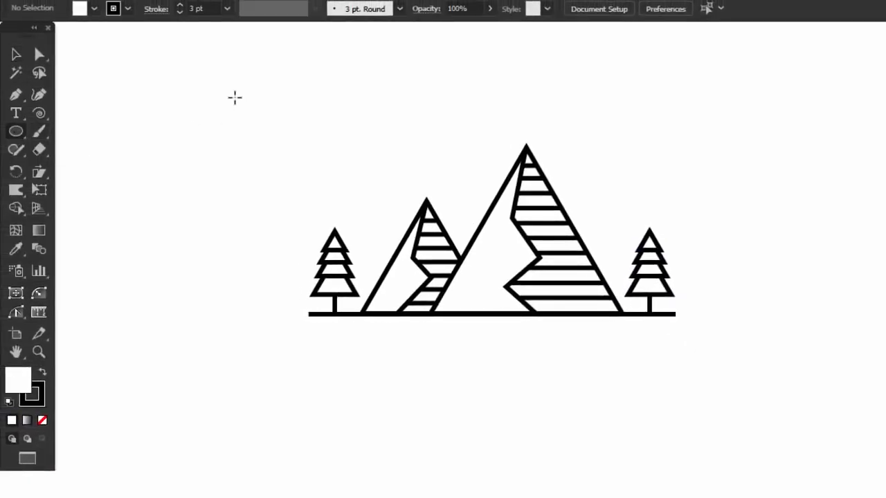
drag(235, 98, 249, 112)
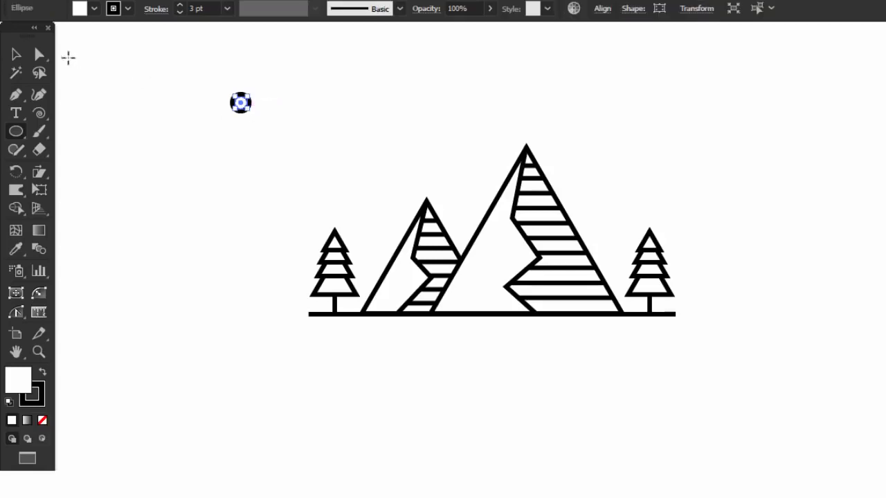
click(16, 54)
click(150, 116)
drag(244, 119, 239, 162)
- Create a star with 4 points and radii of 61.502 px and 16.7789 px
click(24, 69)
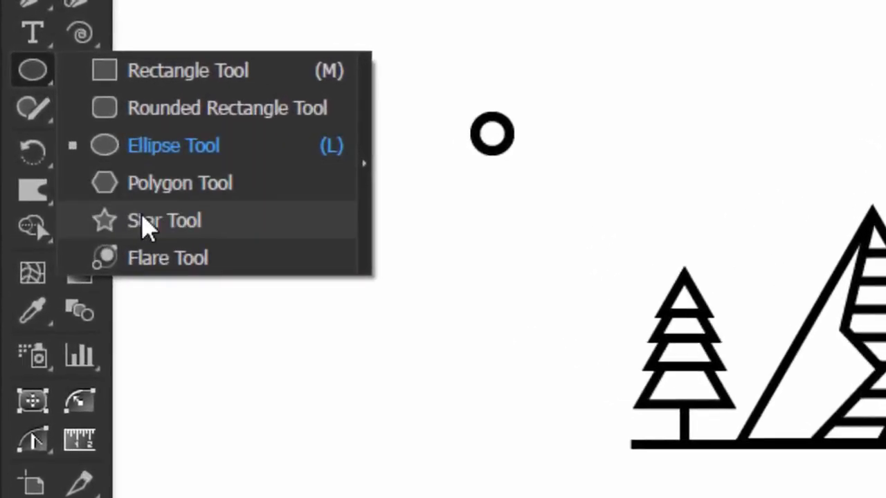
click(147, 222)
click(641, 154)
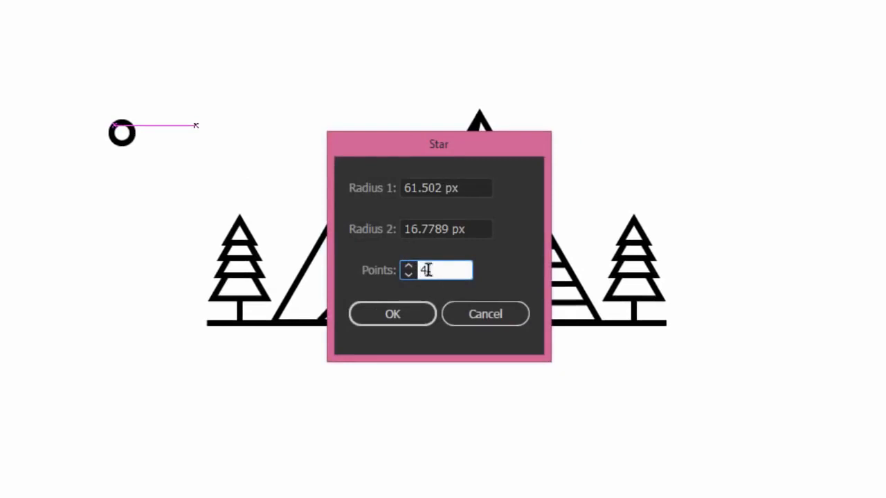
text(4)
click(427, 317)
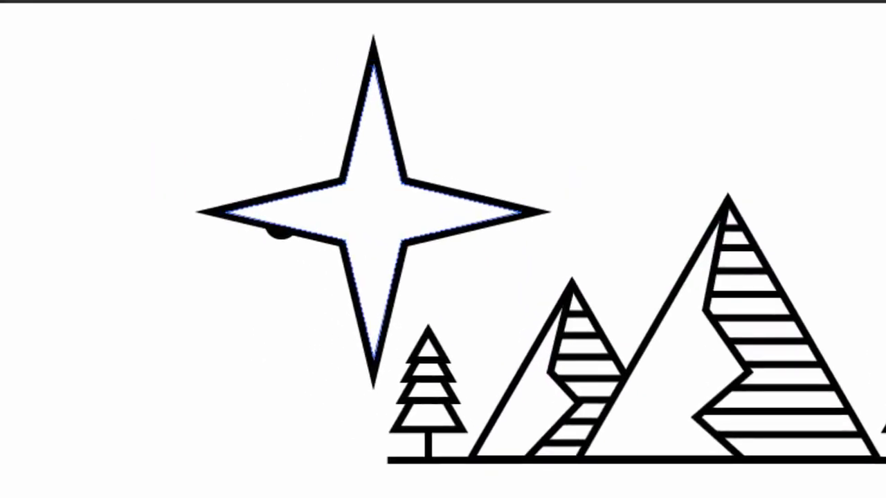
- Shrink the star to a small sparkle and place it level with the circle, above the left tree
drag(420, 185, 441, 227)
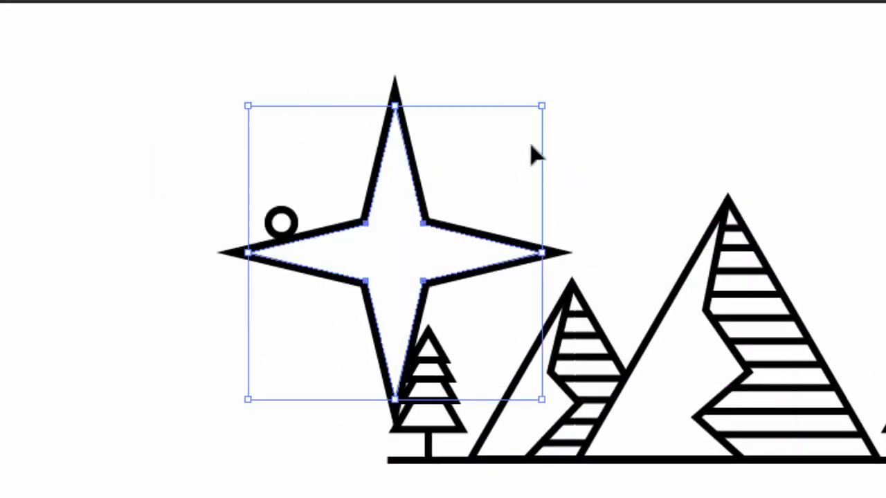
drag(542, 103, 434, 214)
drag(415, 251, 416, 218)
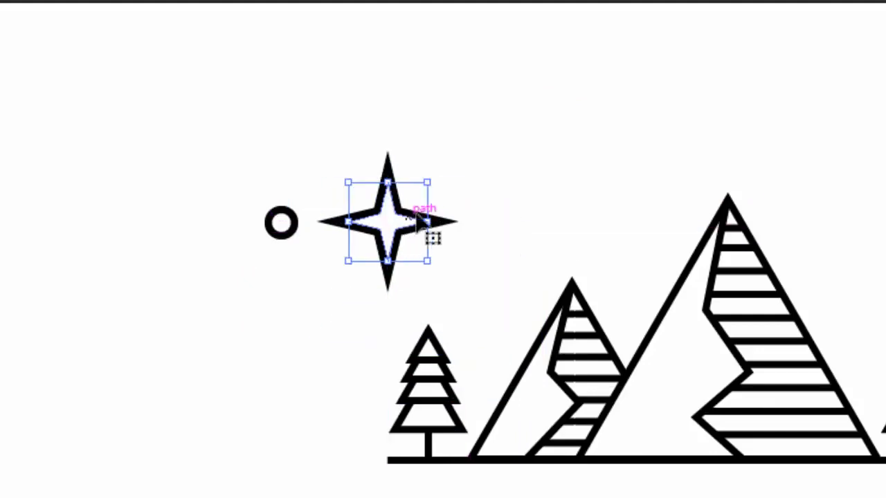
drag(427, 182, 410, 199)
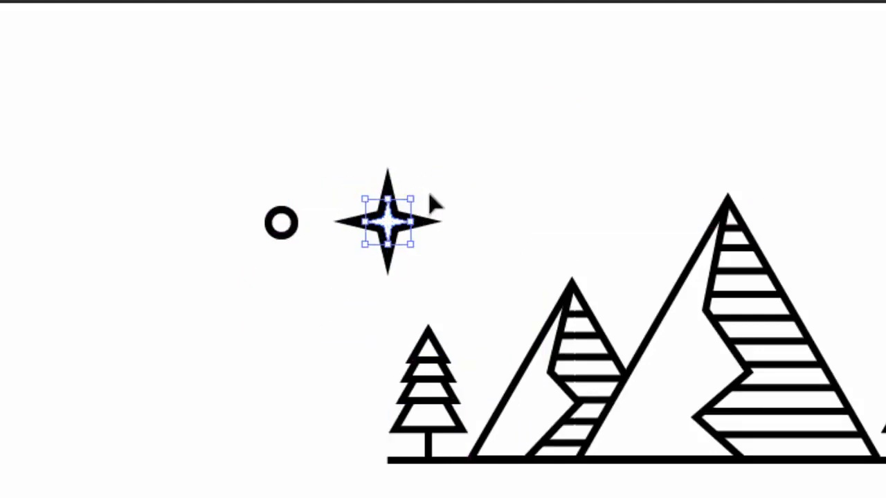
- Align the strokes of the circle and the star to the outside, leaving only the star selected
drag(508, 171, 245, 277)
click(209, 56)
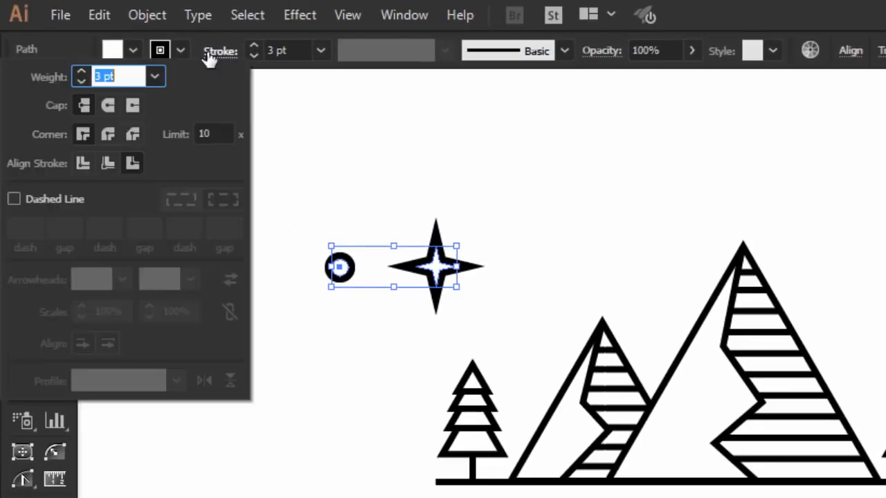
click(137, 165)
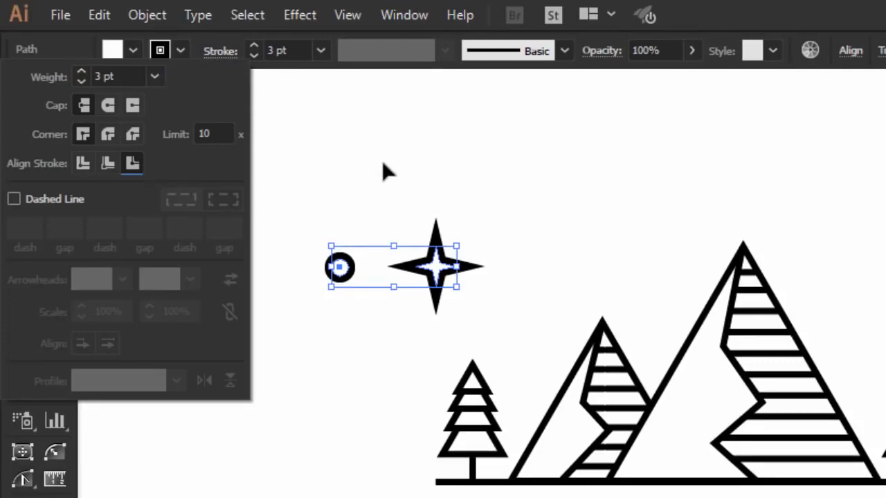
click(395, 180)
click(388, 219)
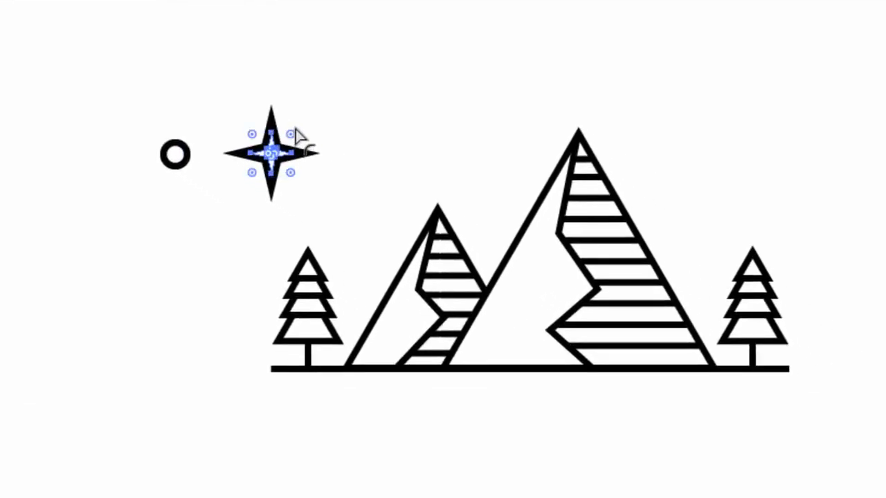